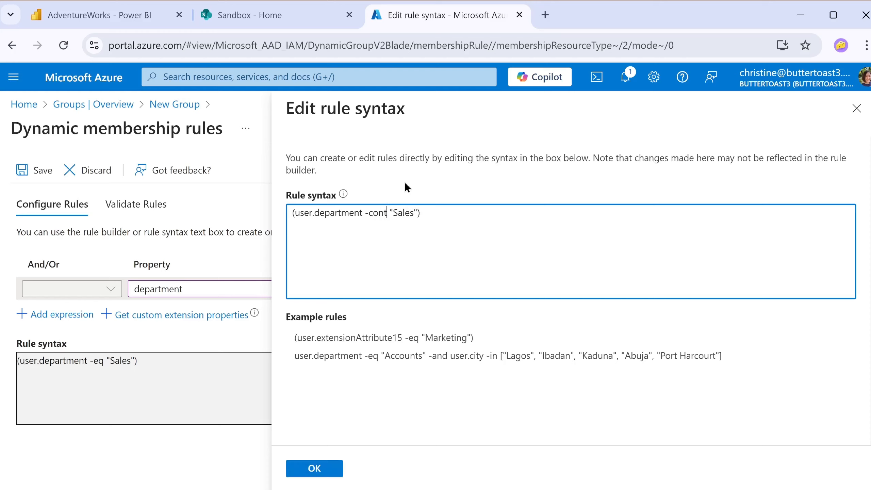
# - Try to extend the rule syntax with an or clause matching users whose department contains "Marketing"
pyautogui.click(479, 216)
pyautogui.write('or')
pyautogui.write('(user.department -contains "Sales")')
pyautogui.doubleClick(572, 210)
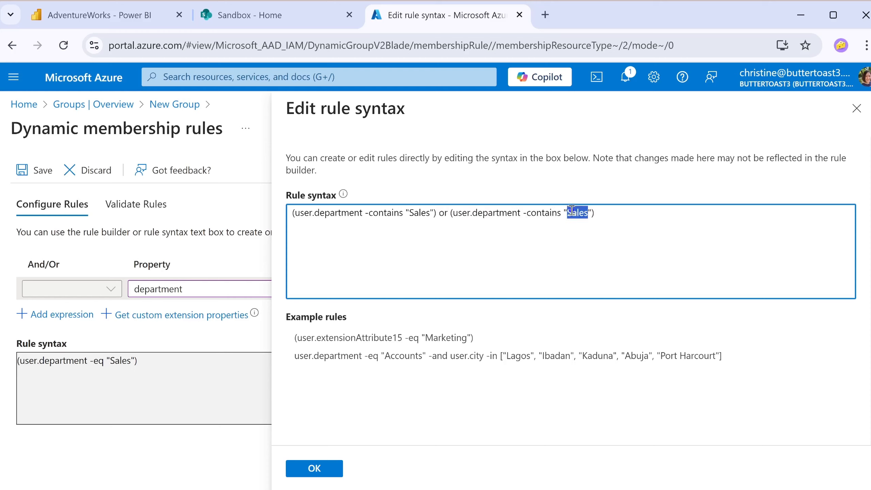
pyautogui.write('Marketing')
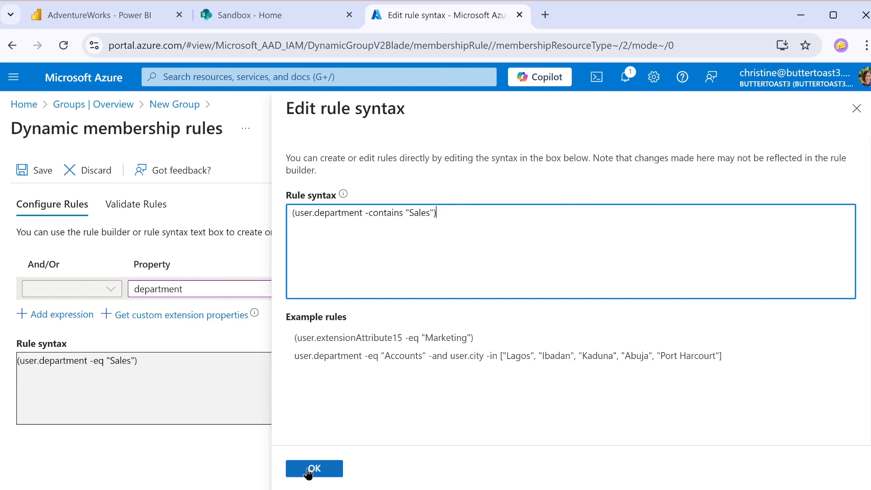
# - Apply the rule (user.department -contains "Sales") and validate it against the first and third users in the directory list
pyautogui.click(307, 470)
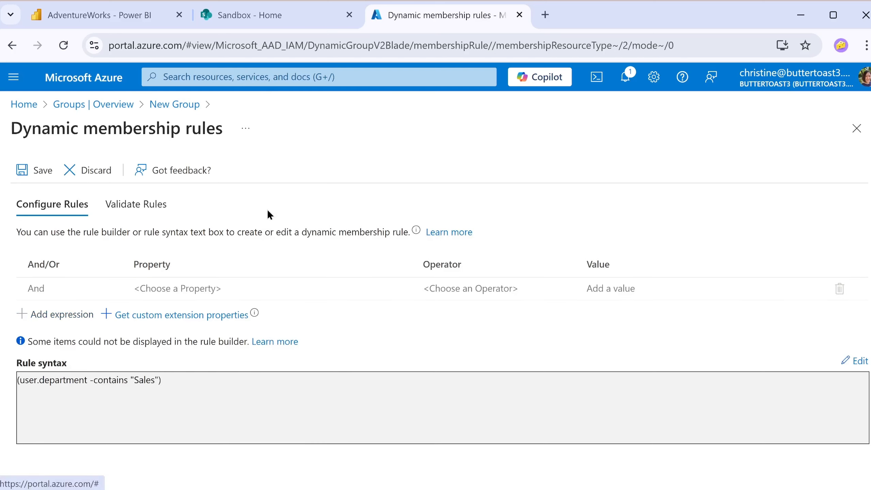
pyautogui.click(129, 206)
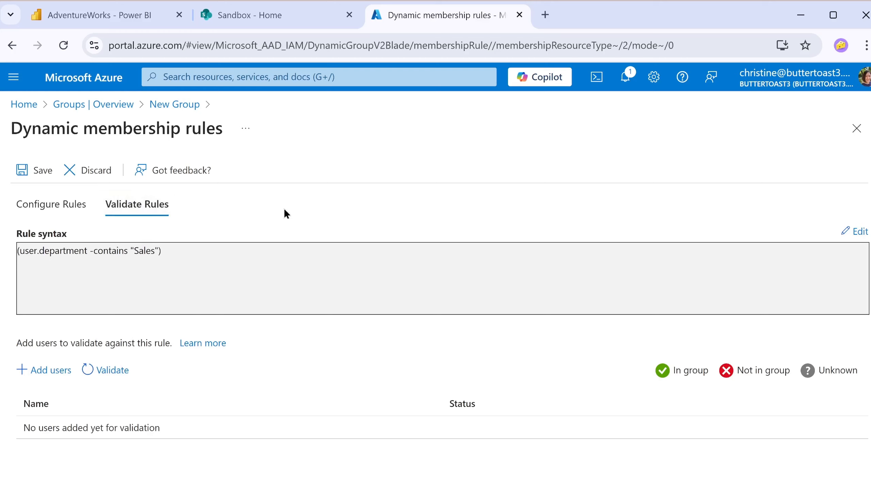
pyautogui.click(49, 371)
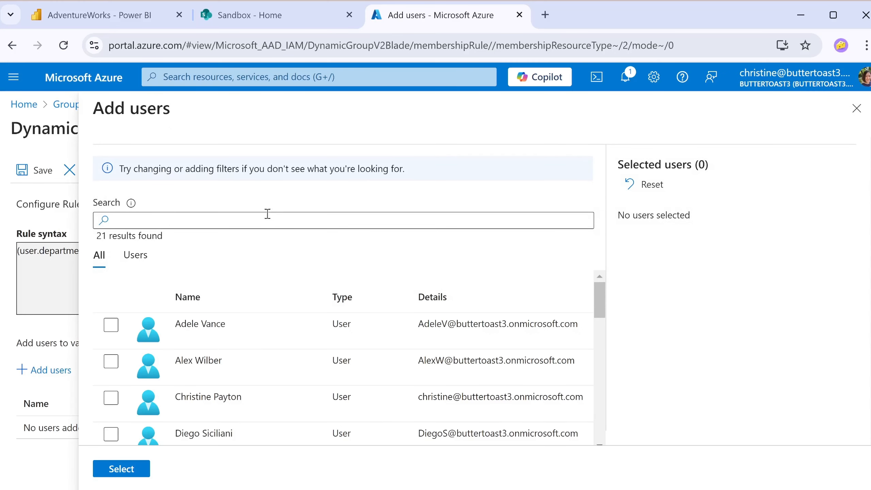
pyautogui.click(109, 398)
pyautogui.click(111, 325)
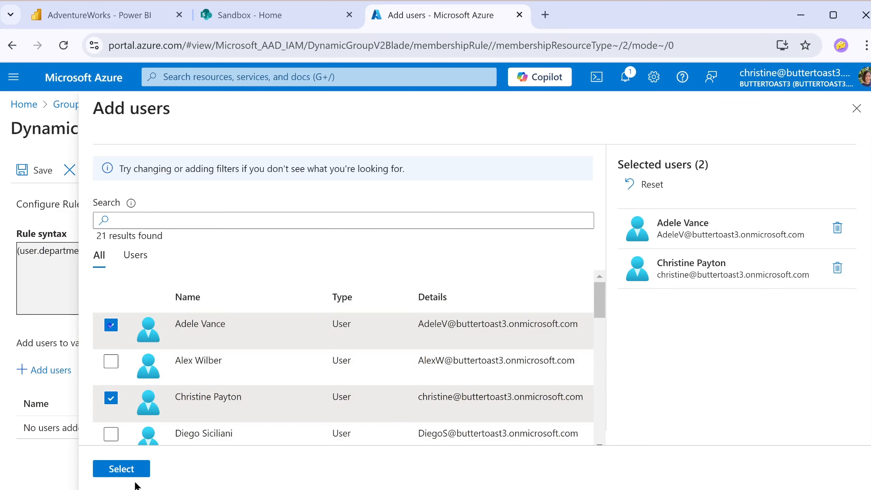
pyautogui.click(132, 473)
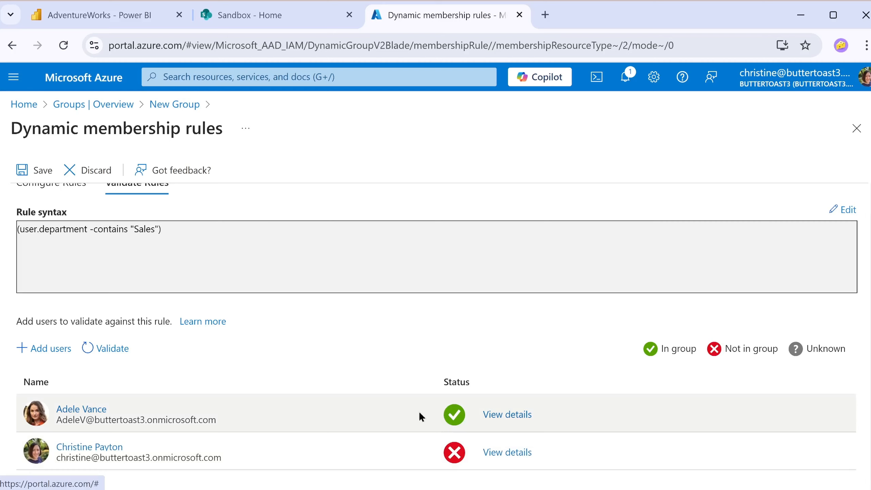
# - Save the dynamic membership rule and create the Dynamic-Sec-Sales group
pyautogui.click(41, 171)
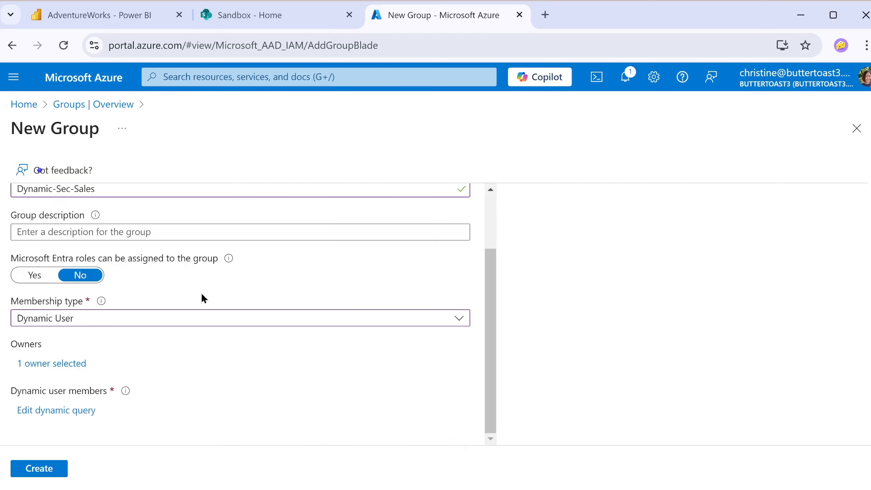
pyautogui.click(51, 470)
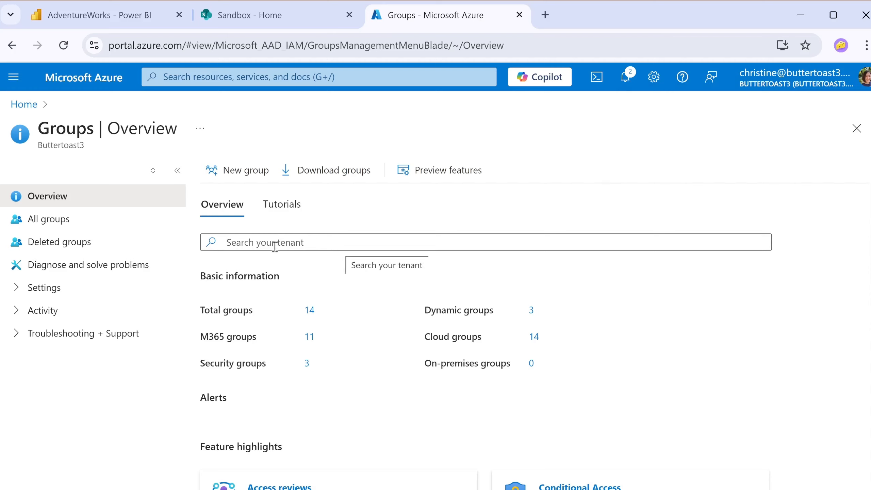
# - Open the Dynamic-Sec-Sales group from the list of all groups and display its members
pyautogui.click(72, 216)
pyautogui.scroll(-3, 430, 271)
pyautogui.click(311, 358)
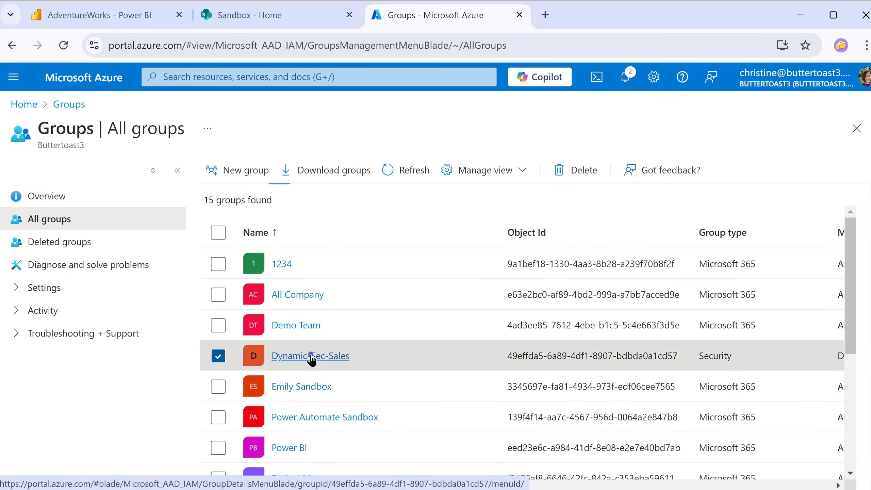
pyautogui.click(16, 242)
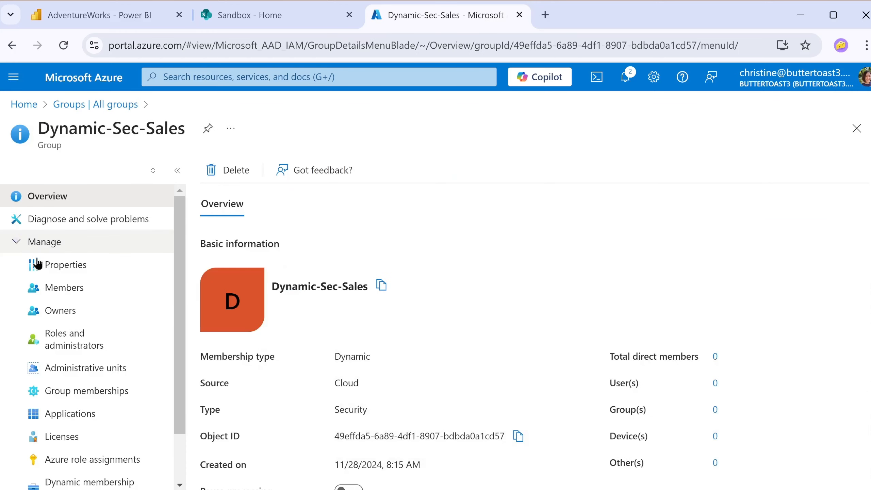
pyautogui.click(77, 293)
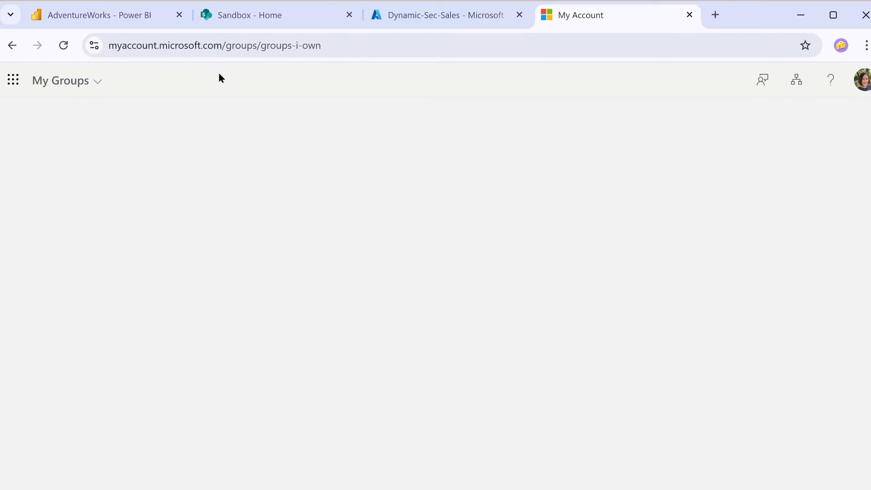
# - Look up the Dynamic-Sec-Sales group among the owned groups in My Groups and review its member list
pyautogui.scroll(-3, 353, 330)
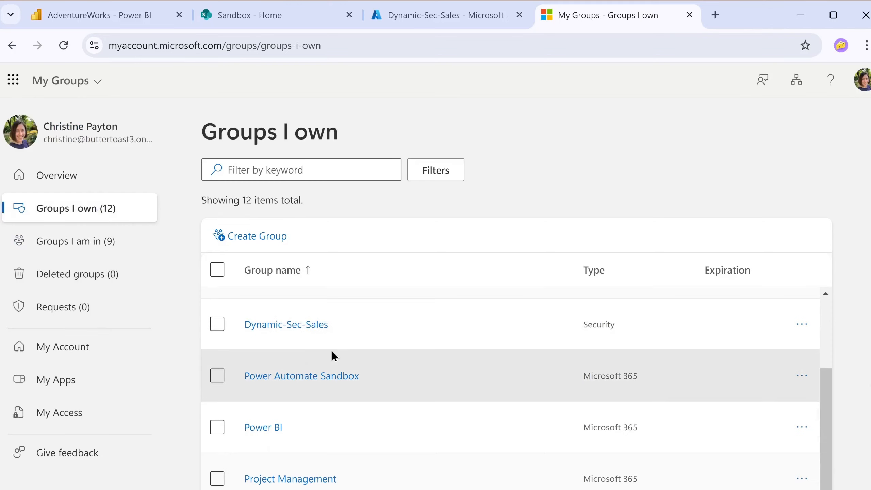
pyautogui.click(292, 326)
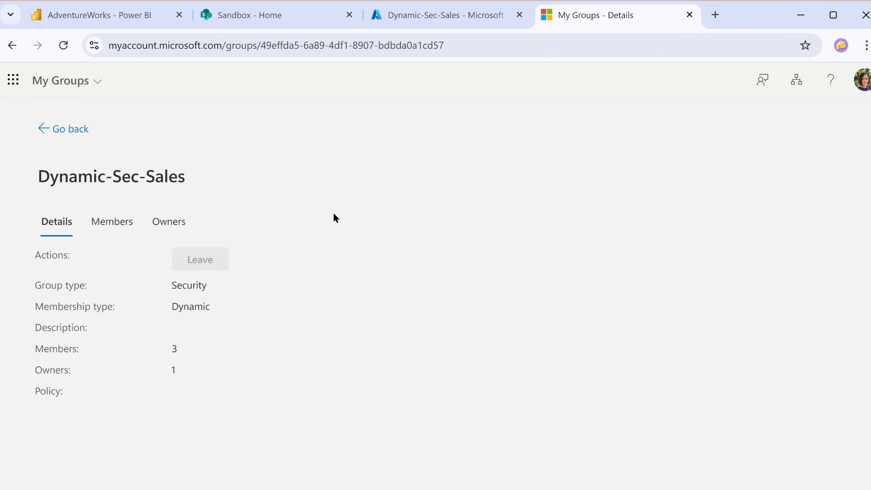
pyautogui.click(103, 223)
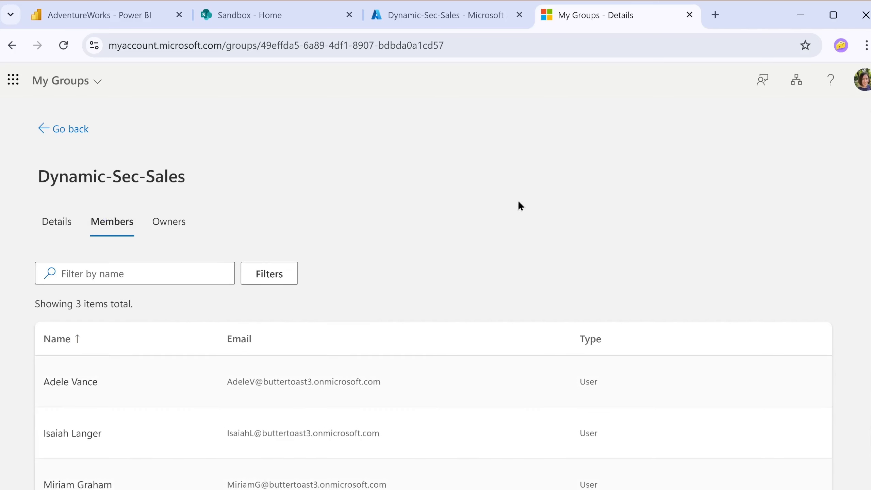
pyautogui.scroll(-1, 517, 203)
# - Switch back to the Azure portal and view the dynamic membership rules of Dynamic-Sec-Sales
pyautogui.click(446, 15)
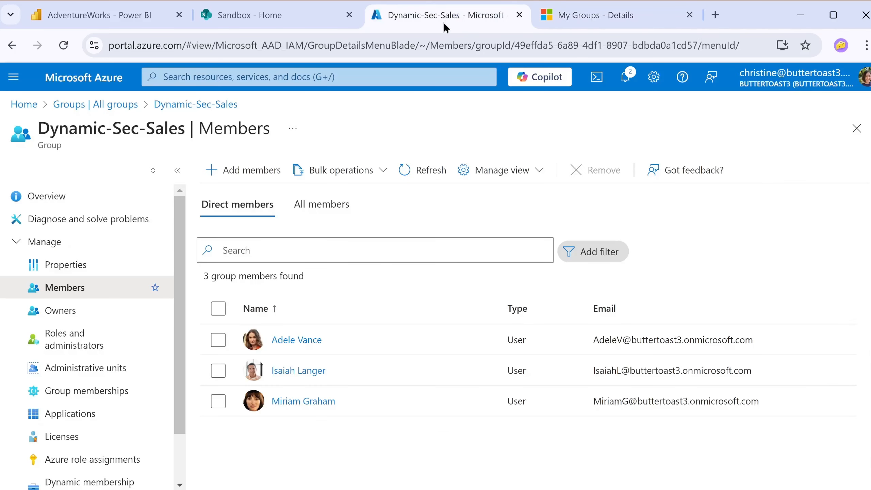
pyautogui.scroll(-2, 113, 362)
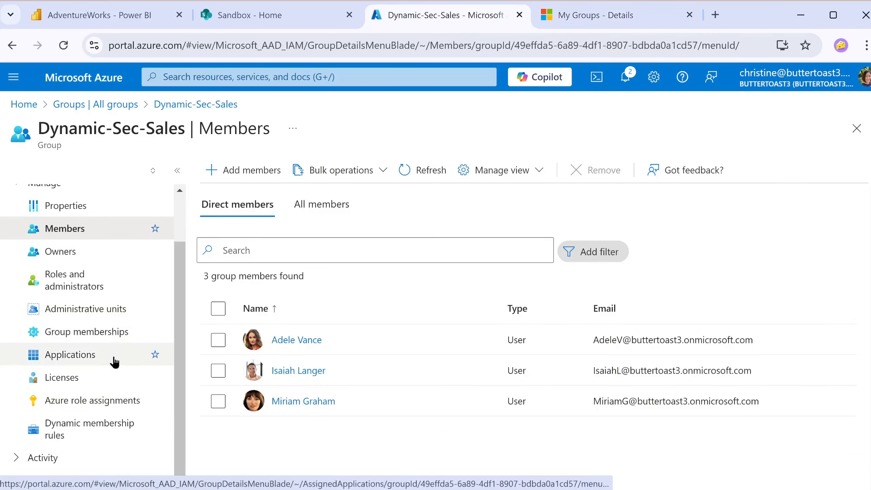
pyautogui.click(88, 435)
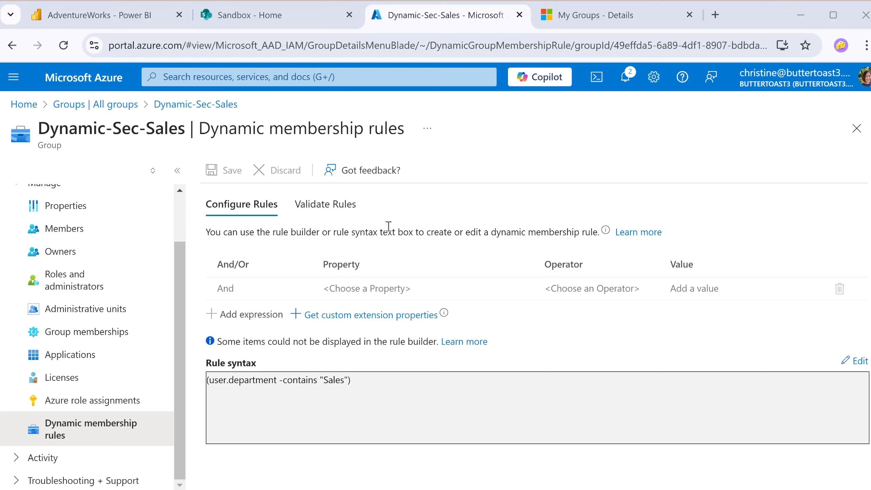
# - Switch to the AdventureWorks report in Power BI and restrict its sharing link to specific people
pyautogui.click(116, 17)
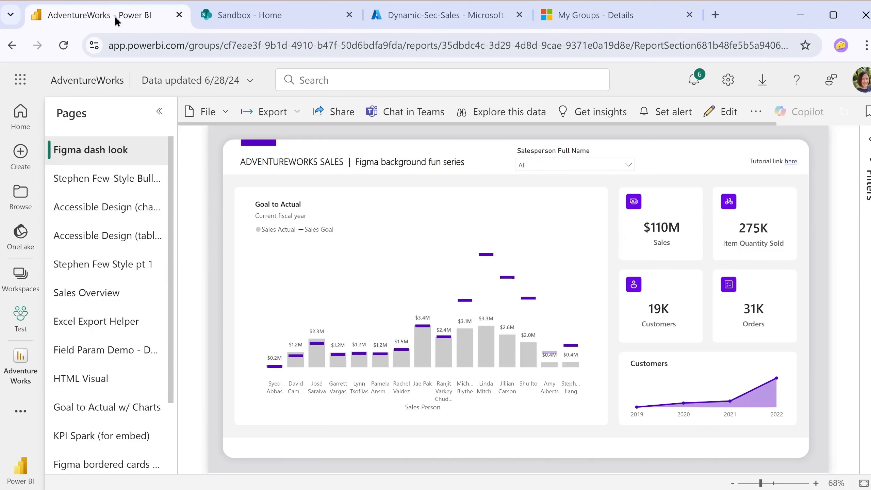
pyautogui.click(334, 111)
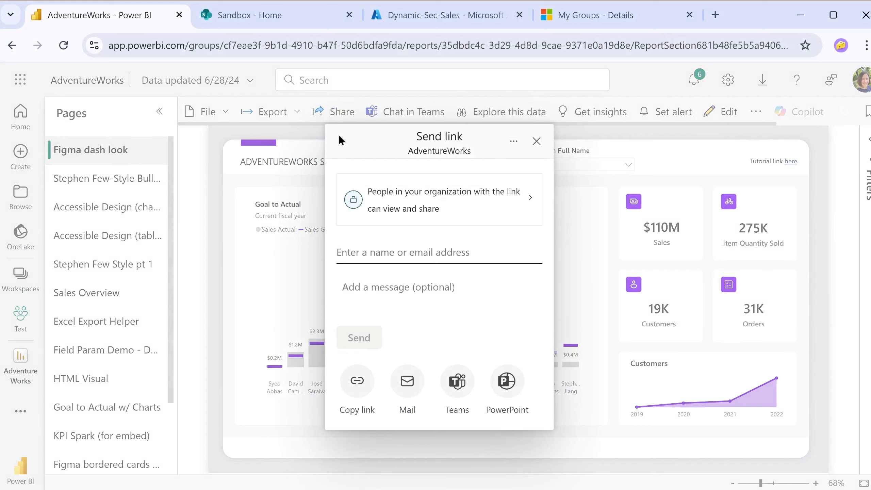
pyautogui.click(517, 205)
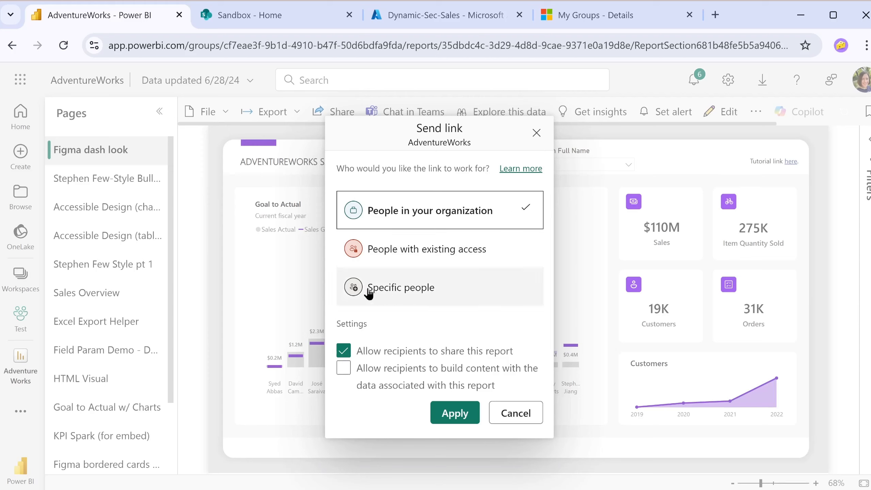
pyautogui.click(461, 291)
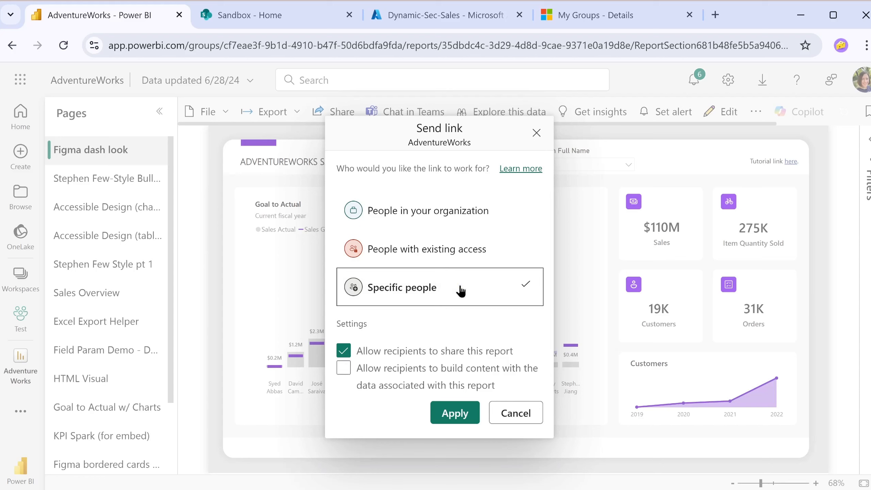
pyautogui.click(455, 413)
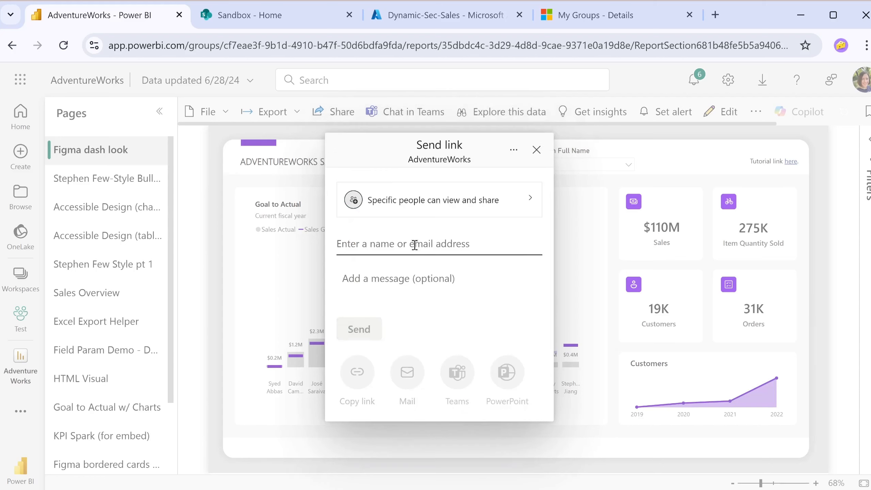
# - Copy the group name Dynamic-Sec-Sales from the Azure portal and add it as recipient of the report link
pyautogui.click(460, 15)
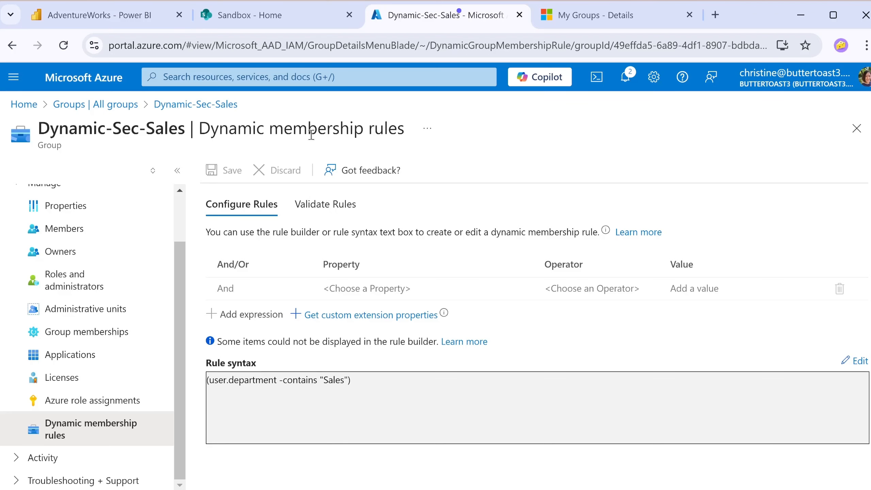
pyautogui.moveTo(185, 129); pyautogui.dragTo(35, 135)
pyautogui.hotkey('ctrl', 'c')
pyautogui.click(103, 15)
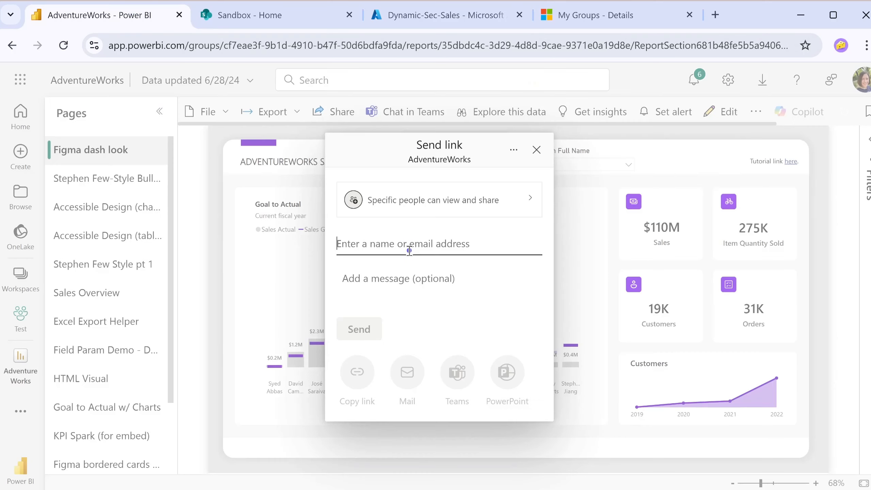
pyautogui.hotkey('ctrl', 'v')
pyautogui.press('Return')
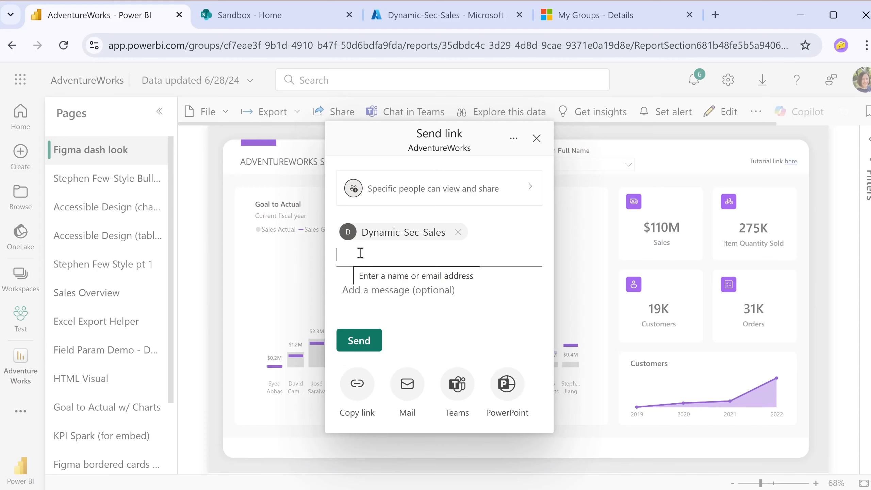
# - Find the group with "dynamic", add Dynamic-Sec-Sales as the recipient, and send the AdventureWorks link
pyautogui.write('dynamic')
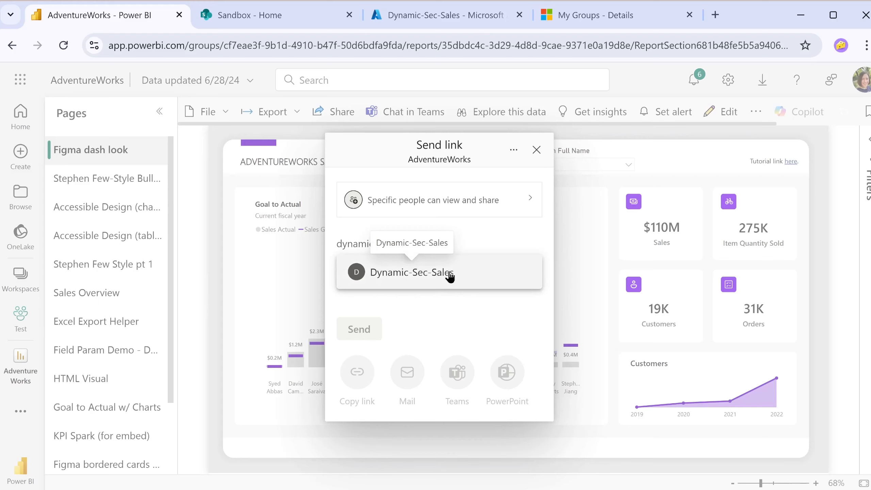
pyautogui.click(449, 275)
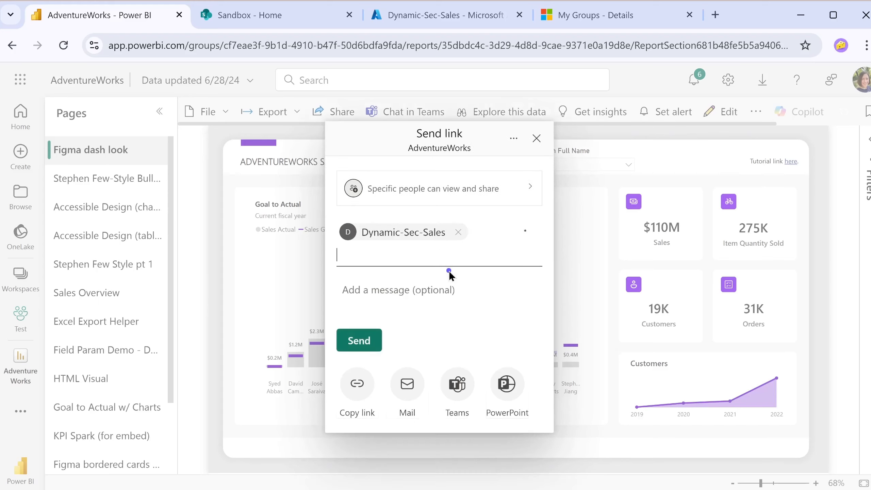
pyautogui.click(364, 343)
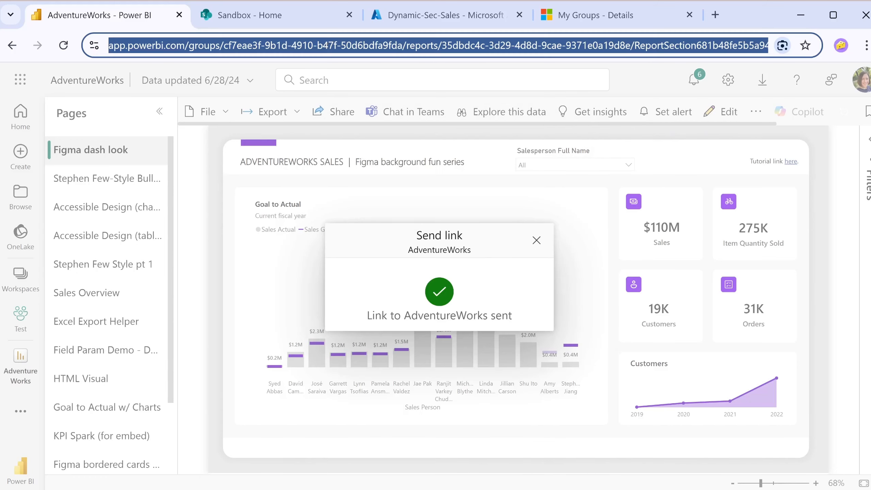
# - Check the AdventureWorks report's URL in the other Power BI window signed in as a group member, dismissing the Copilot tip
pyautogui.moveTo(597, 489)
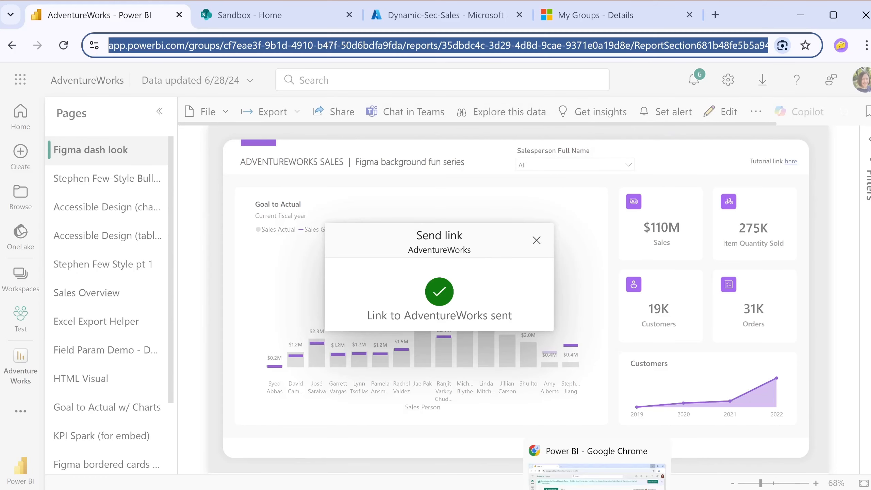
pyautogui.click(597, 477)
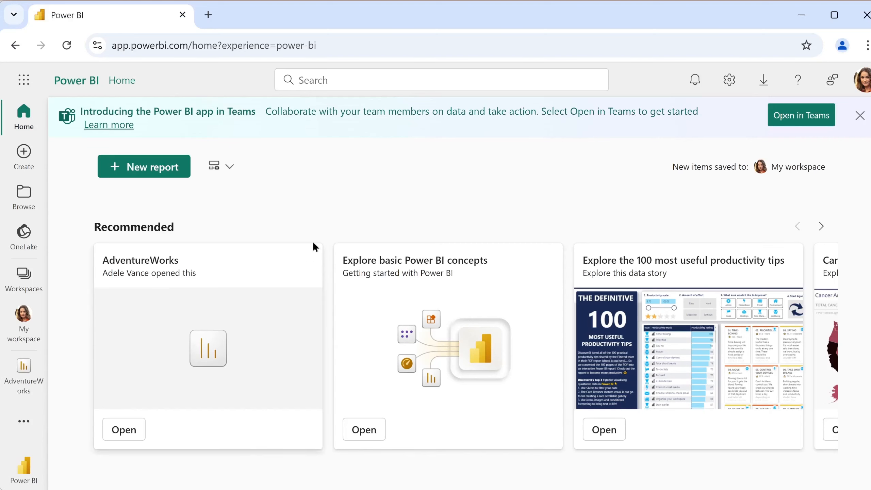
pyautogui.click(347, 39)
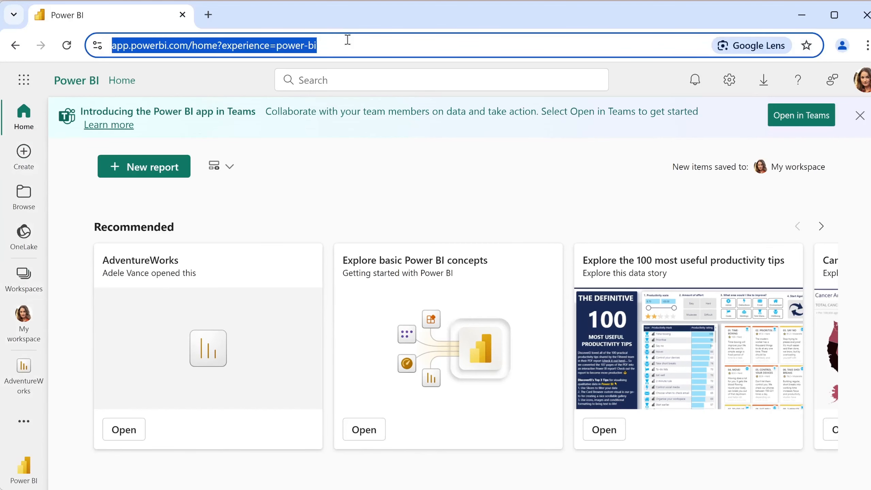
pyautogui.write('https://app.powerbi.com/groups/cf7eae3f-9b1d-4910-b47f-50d6bdfa99da/reports/35dbdc4c-3d29-4d8d-9cae-9371e0a19d8e/ReportSection681b48fe5b5a94063ba0?experience=power-bi')
pyautogui.press('Return')
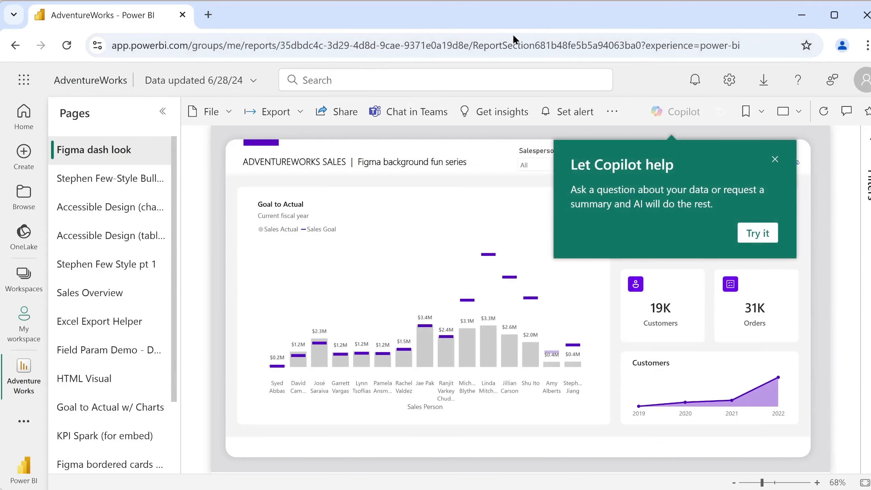
pyautogui.click(775, 161)
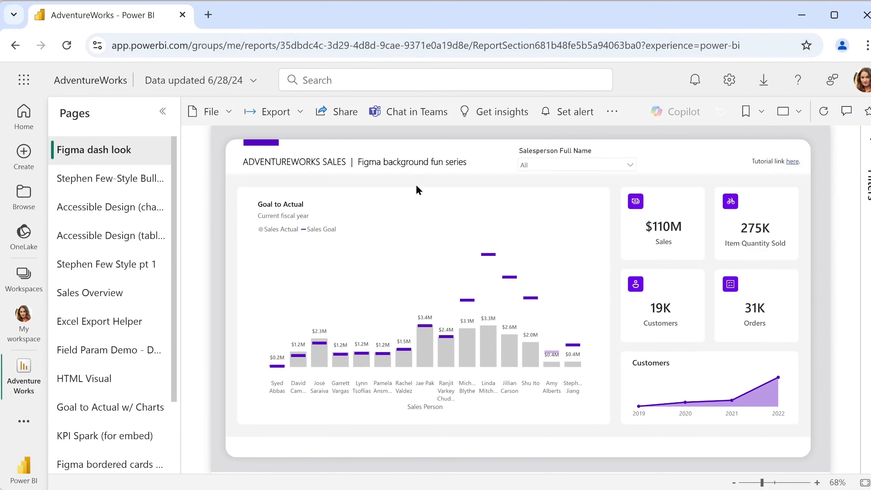
pyautogui.hotkey('alt', 'Tab')
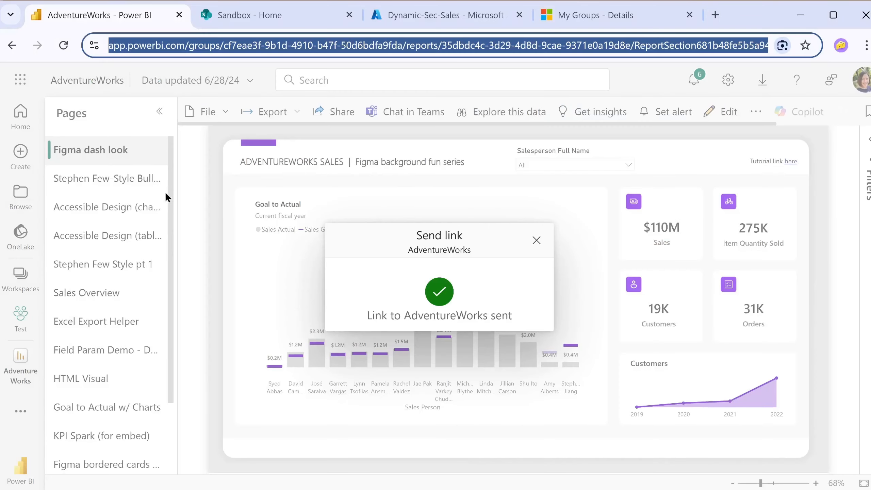
# - Dismiss the sent-link confirmation and open the row-level security settings of the AdventureWorks RLS semantic model in the Test workspace
pyautogui.click(536, 240)
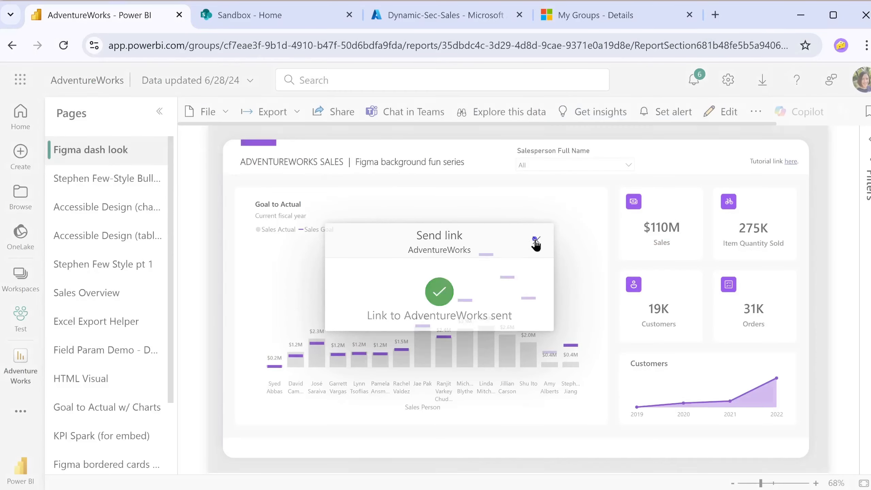
pyautogui.click(29, 282)
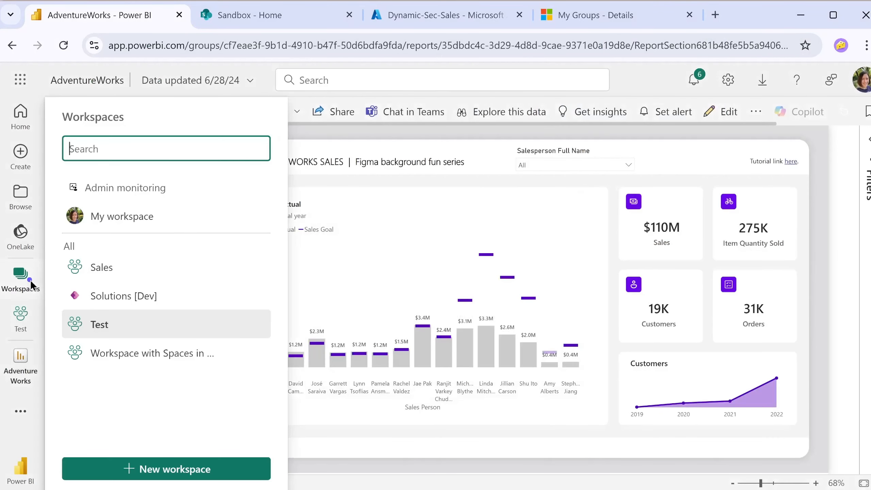
pyautogui.click(180, 330)
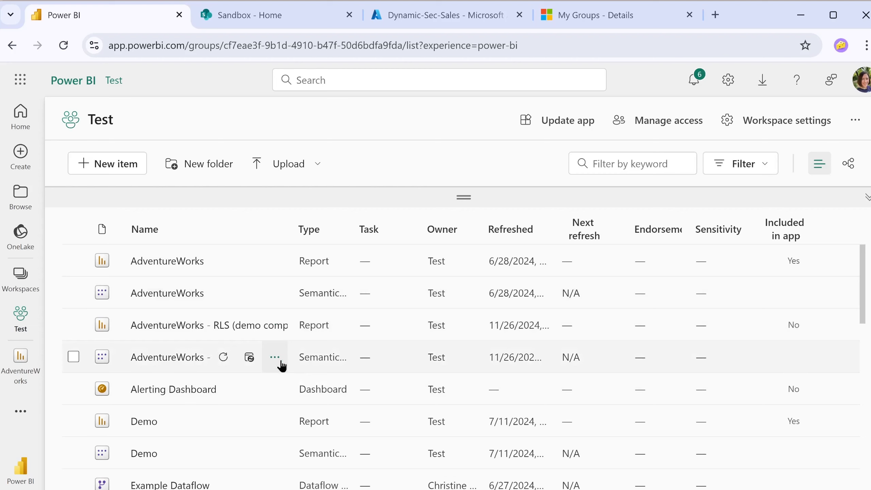
pyautogui.click(275, 359)
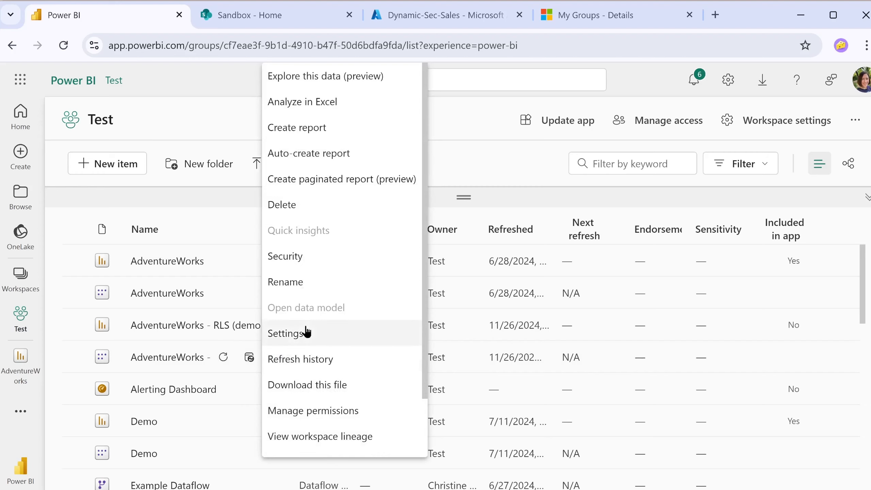
pyautogui.click(312, 258)
# - Add the Dynamic-Sec-Sales group to the Management Hierarchy role, save the membership, and view the role's testing option
pyautogui.click(359, 215)
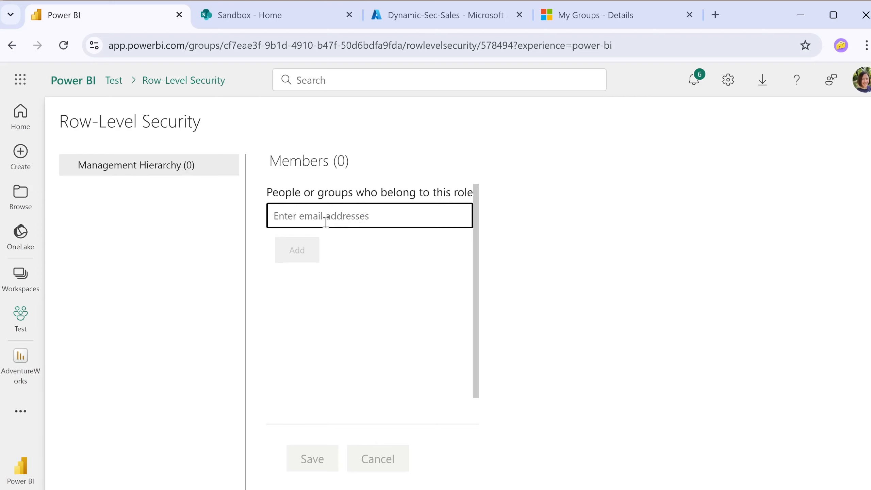
pyautogui.hotkey('ctrl', 'v')
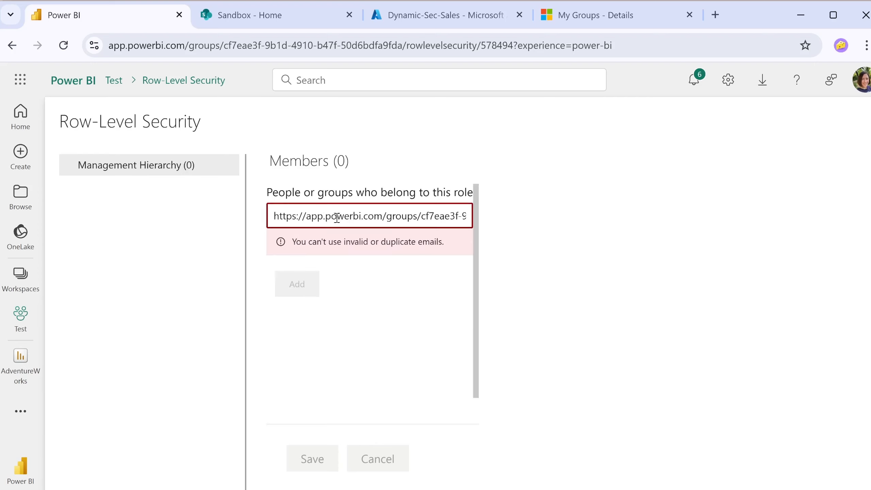
pyautogui.hotkey('ctrl', 'z')
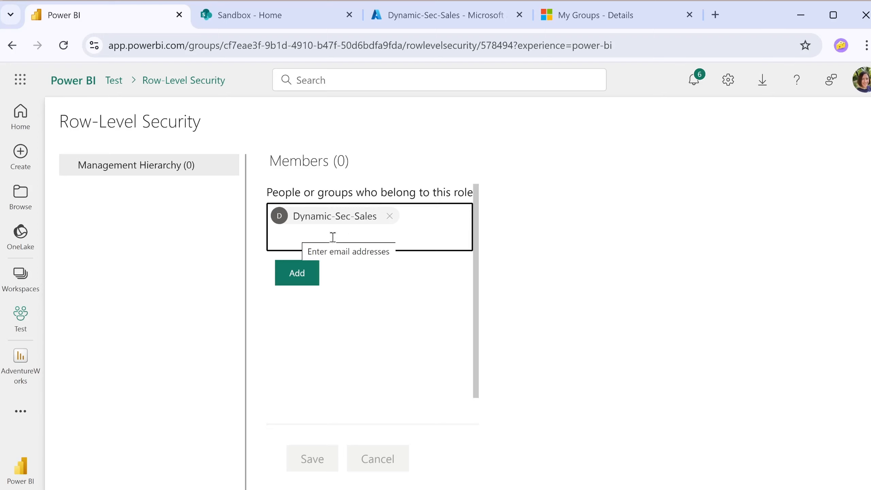
pyautogui.click(292, 277)
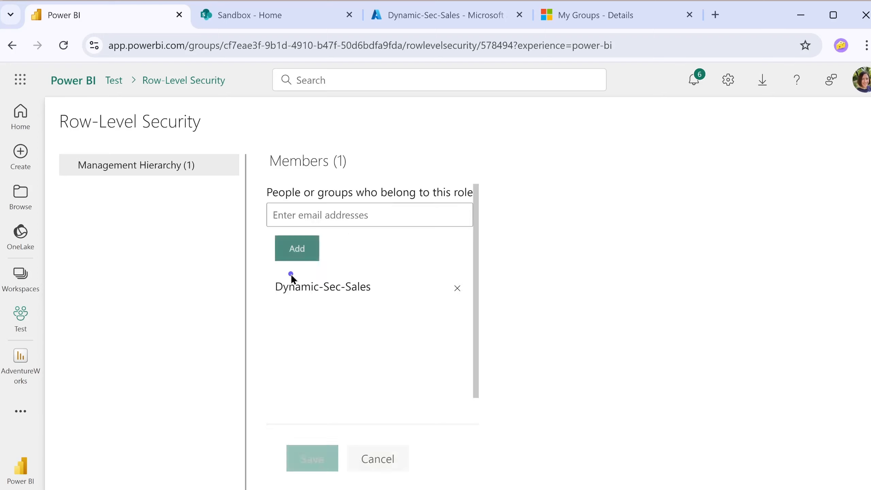
pyautogui.click(312, 458)
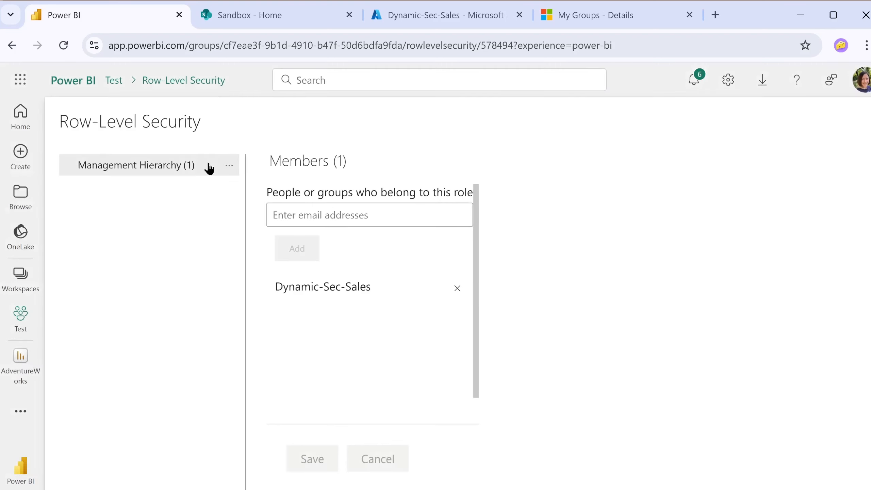
pyautogui.click(229, 167)
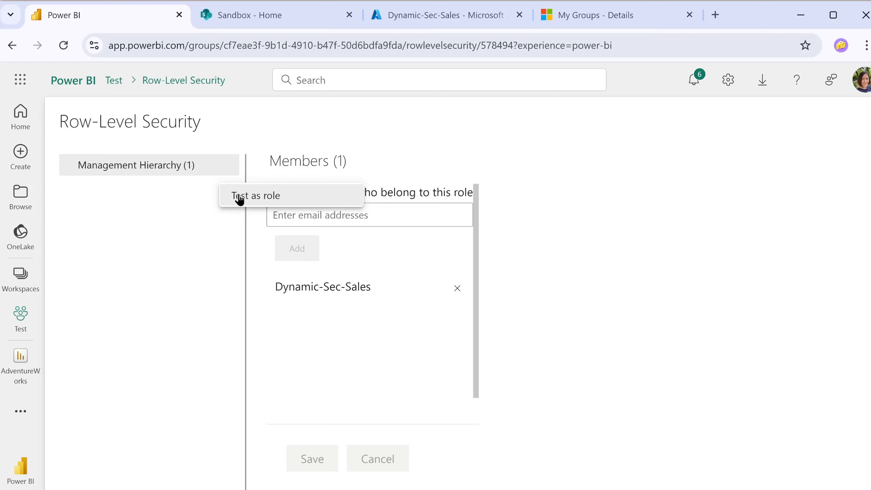
pyautogui.click(91, 180)
# - Switch to the Sandbox site in SharePoint, check its group privacy label, and open the site permissions
pyautogui.click(302, 19)
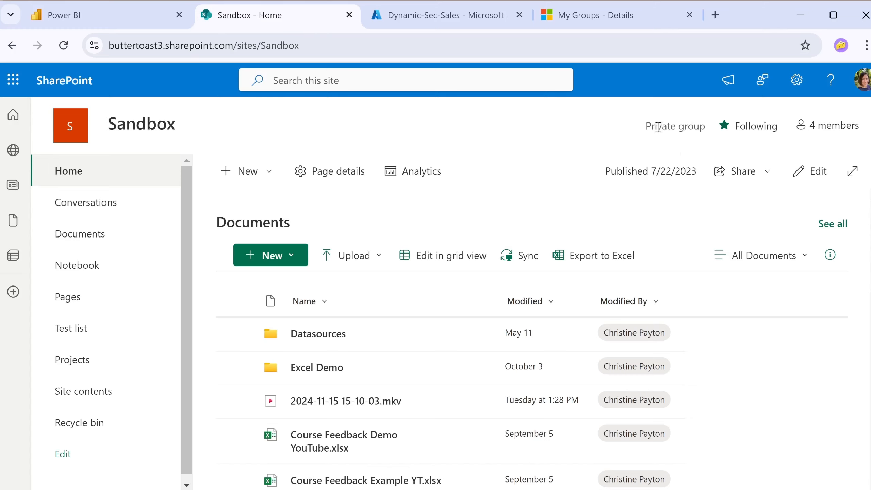
pyautogui.moveTo(658, 126); pyautogui.dragTo(716, 127)
pyautogui.moveTo(644, 125); pyautogui.dragTo(713, 124)
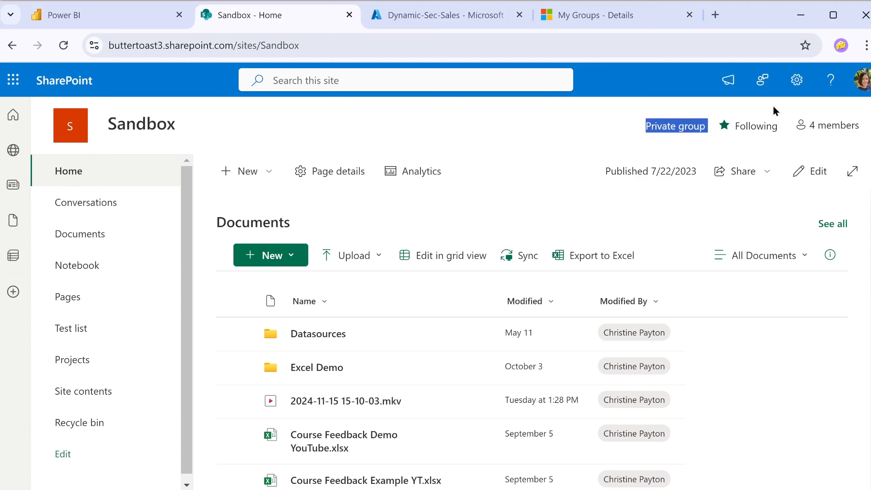
pyautogui.click(788, 131)
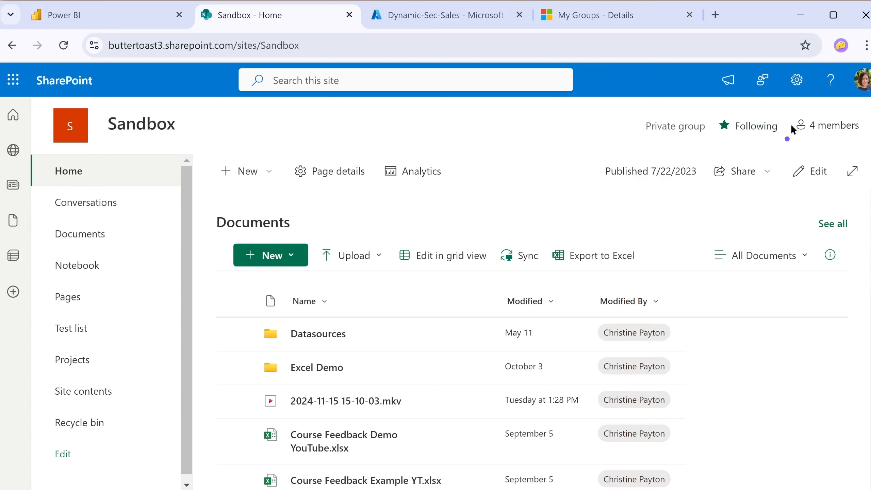
pyautogui.click(800, 85)
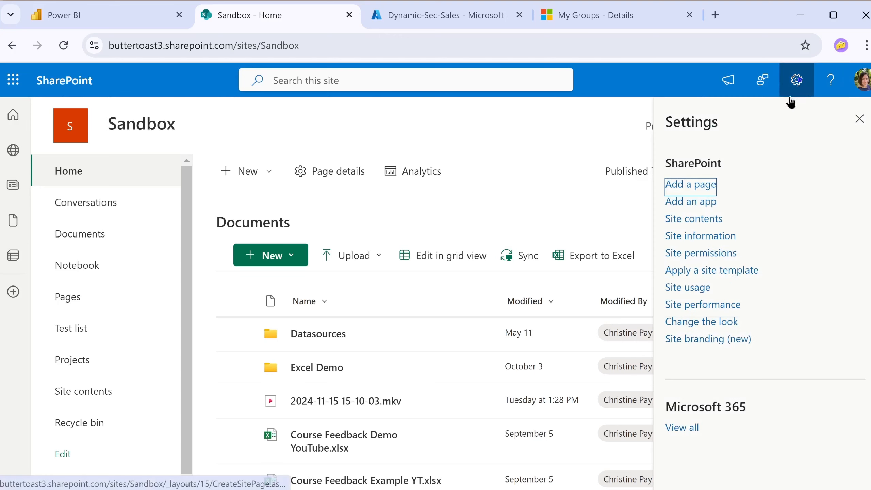
pyautogui.click(699, 254)
# - Choose to share only the Sandbox site and select the Dynamic-Sec-Sales group as the invitee
pyautogui.click(746, 139)
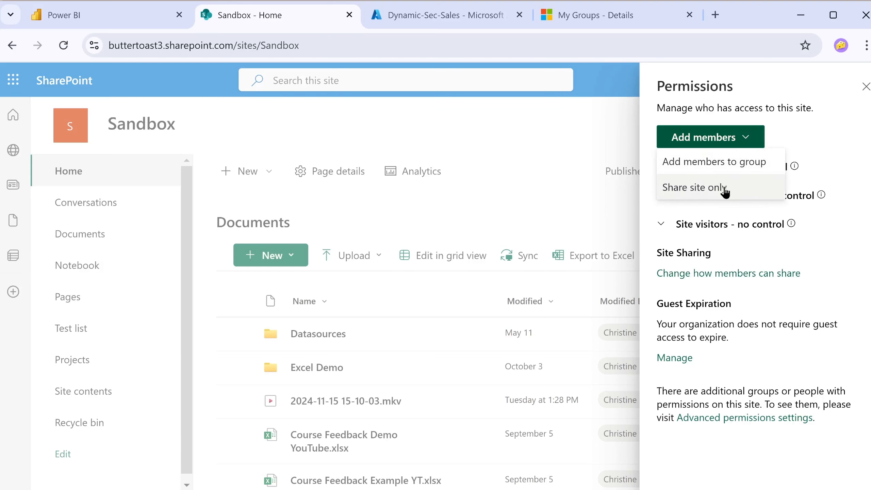
pyautogui.click(743, 190)
pyautogui.write('Dynamic-Sec-Sales')
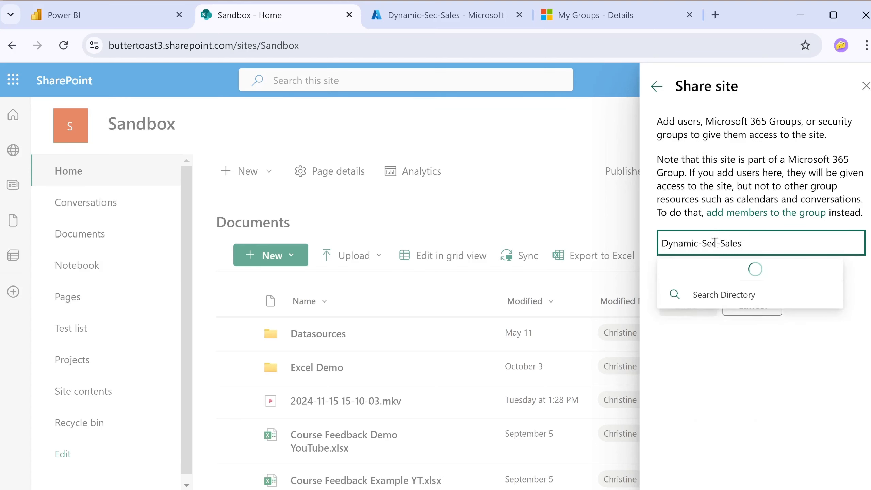
pyautogui.click(739, 268)
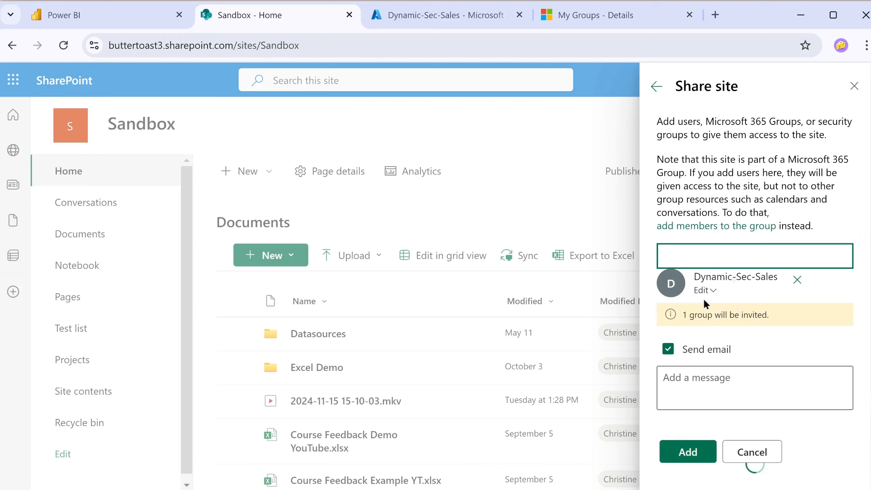